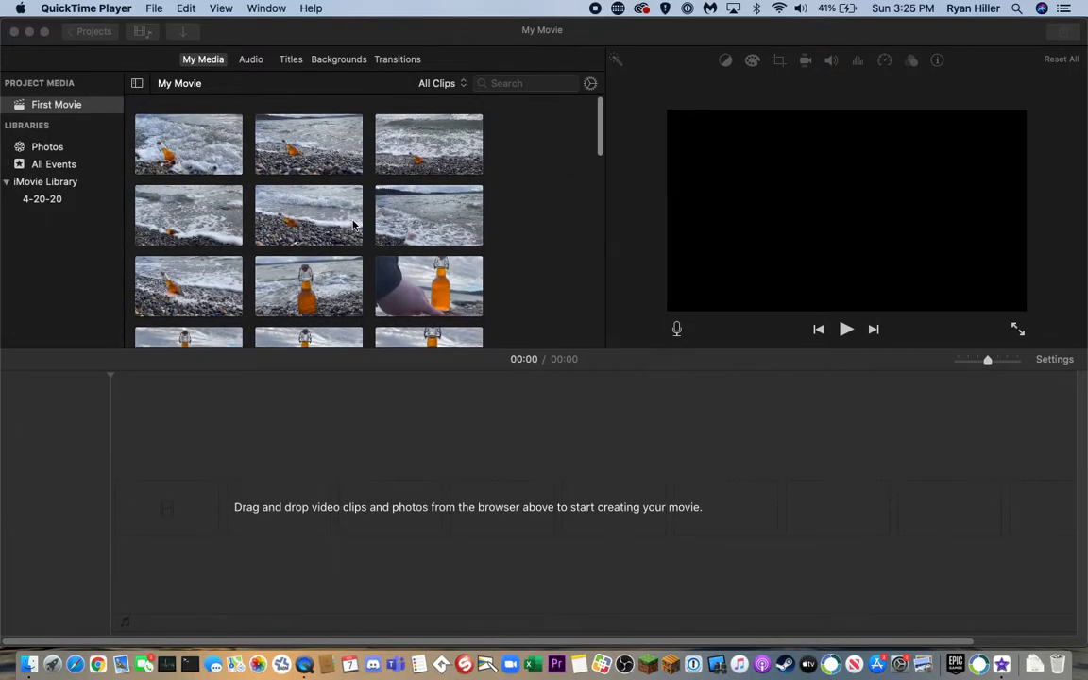
# Play back the bottle-in-the-surf clip, then unfavourite the 3.6-second wave clip
pyautogui.scroll(-2, 353, 225)
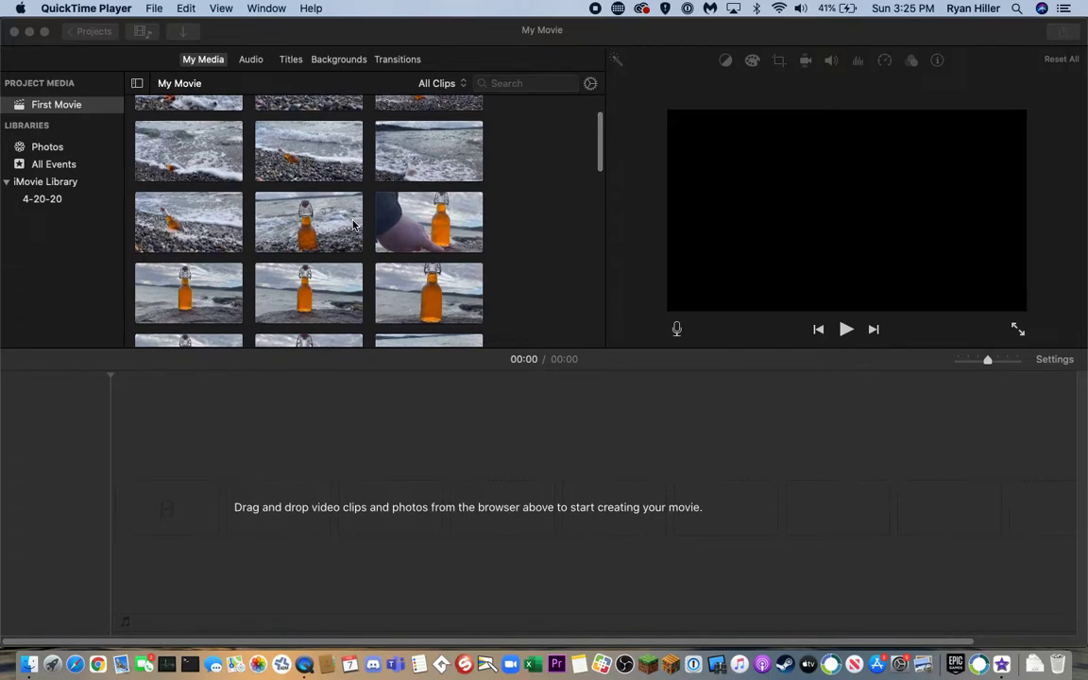
pyautogui.scroll(2, 353, 224)
pyautogui.click(305, 172)
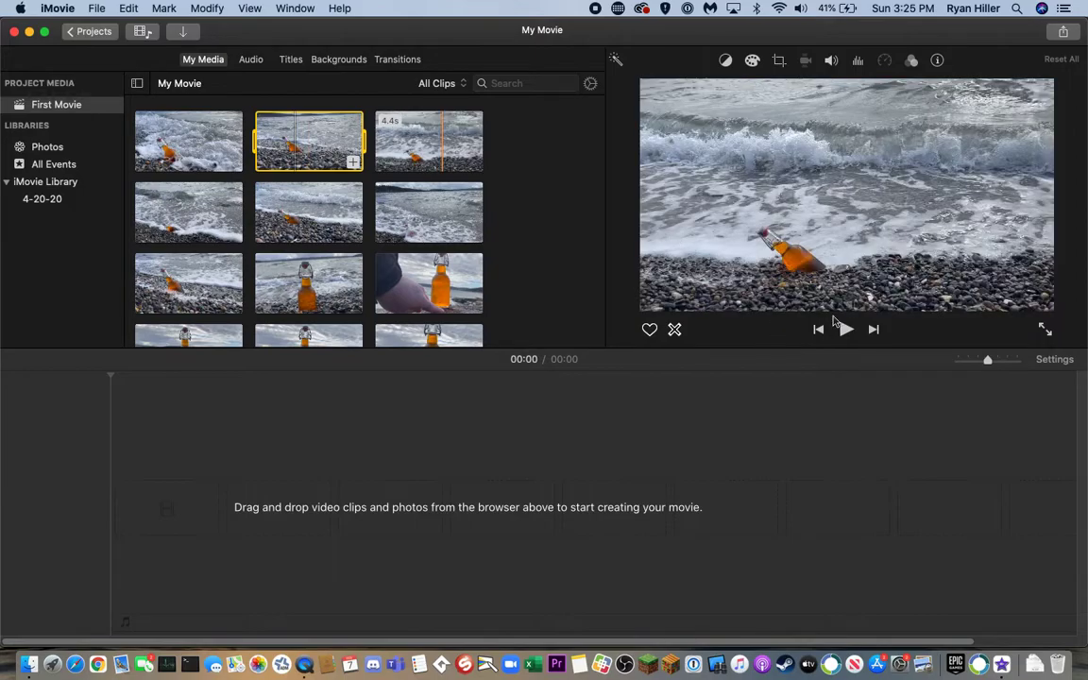
pyautogui.click(845, 330)
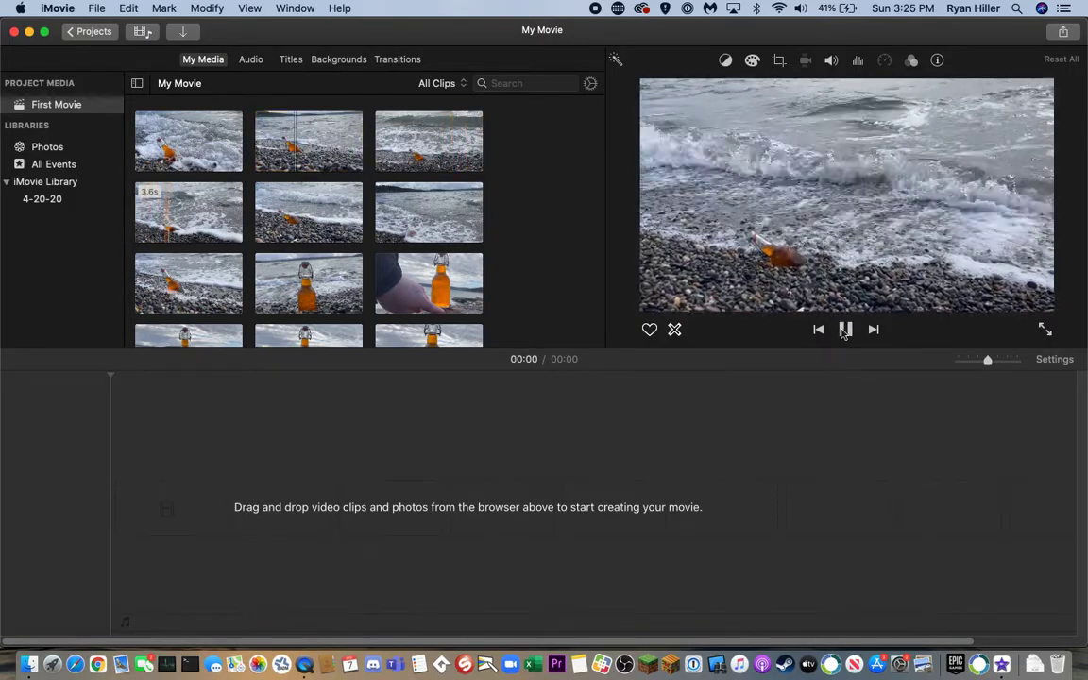
pyautogui.click(845, 330)
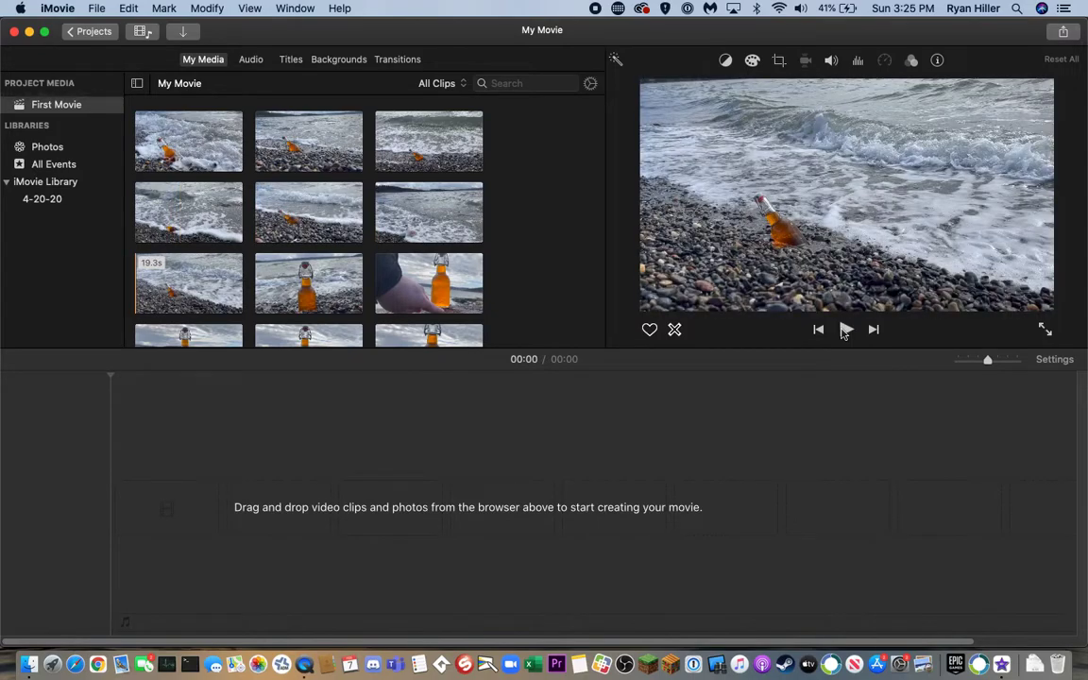
pyautogui.click(234, 218)
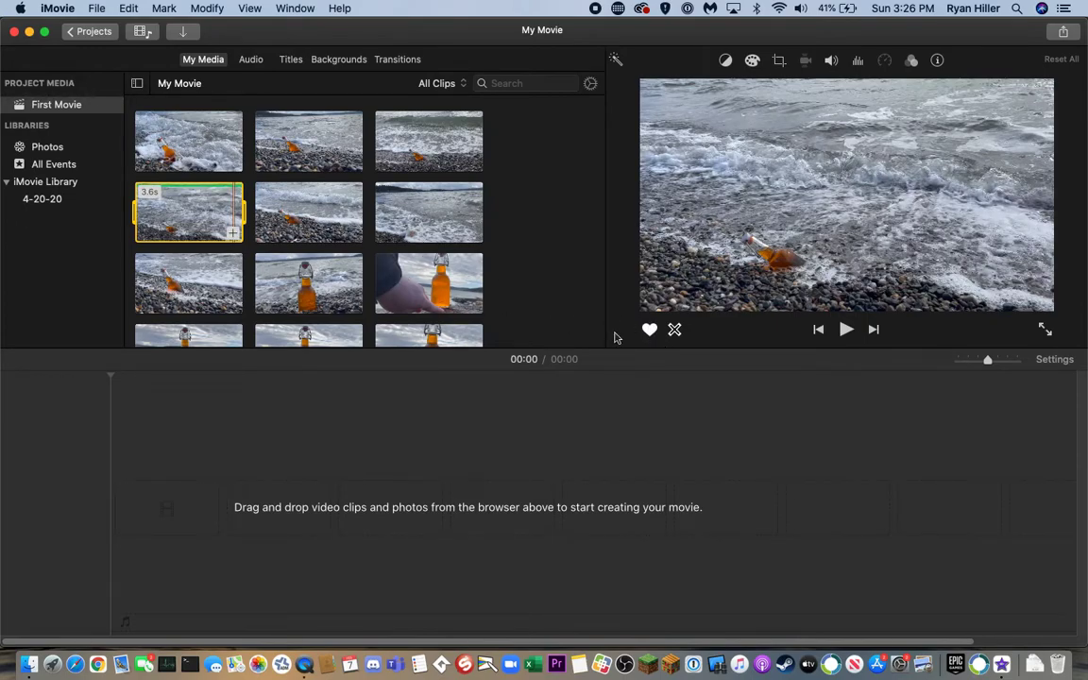
pyautogui.click(648, 335)
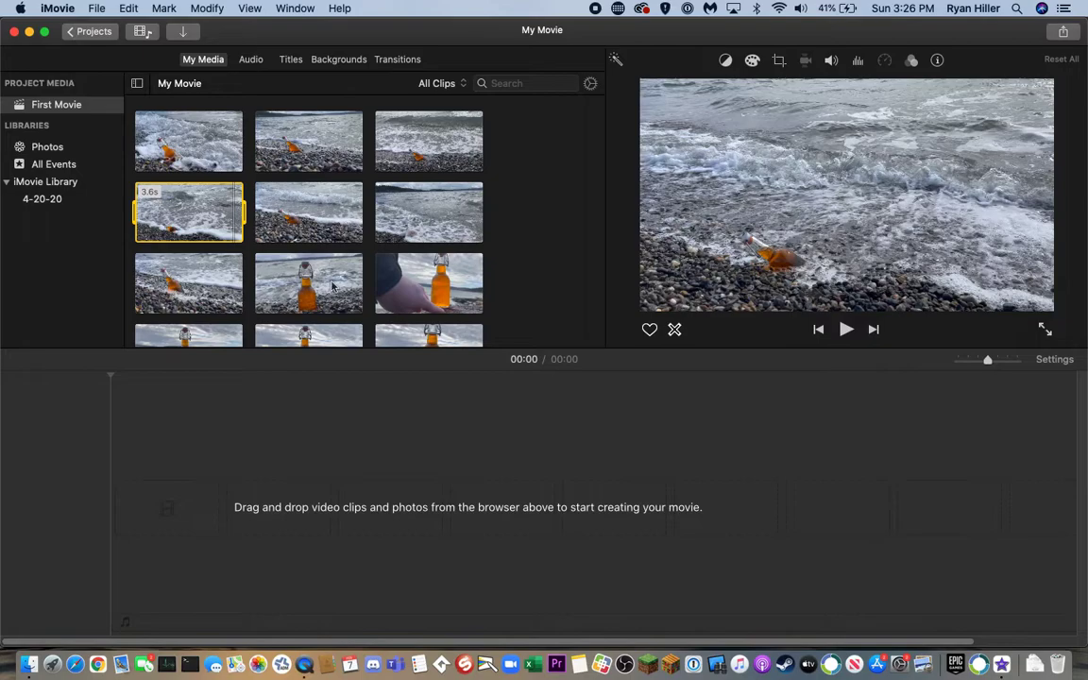
# Browse My Media and preview the clip of the man by the log fence
pyautogui.scroll(-3, 378, 232)
pyautogui.scroll(-3, 349, 218)
pyautogui.scroll(-2, 321, 203)
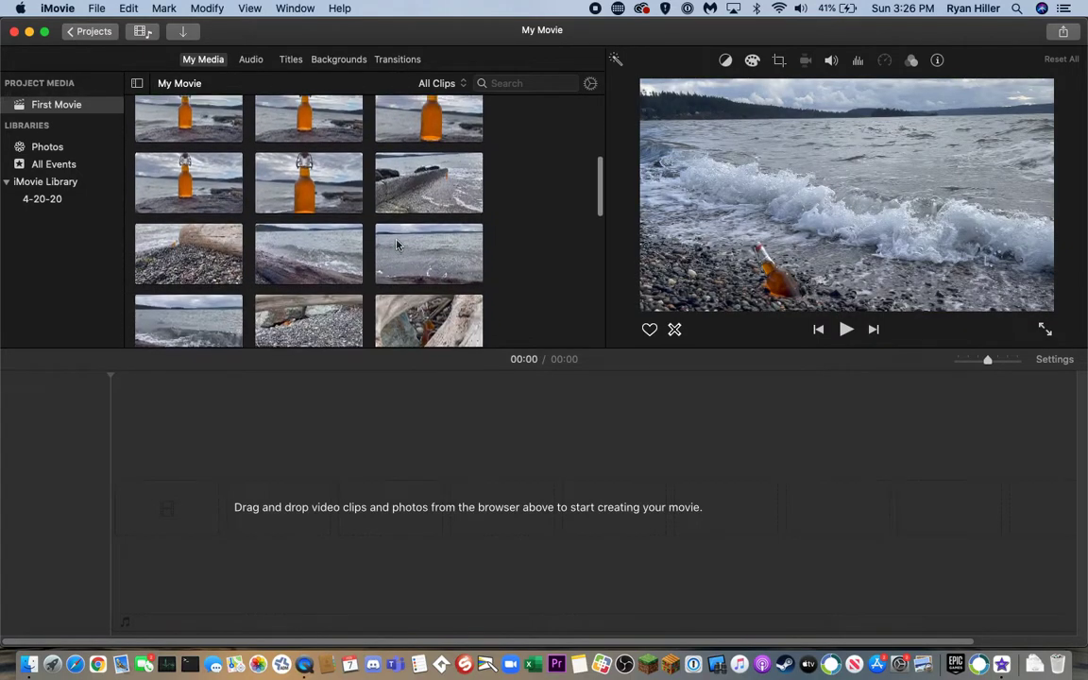
pyautogui.scroll(-1, 296, 189)
pyautogui.scroll(-3, 297, 189)
pyautogui.scroll(-3, 298, 226)
pyautogui.scroll(-3, 299, 266)
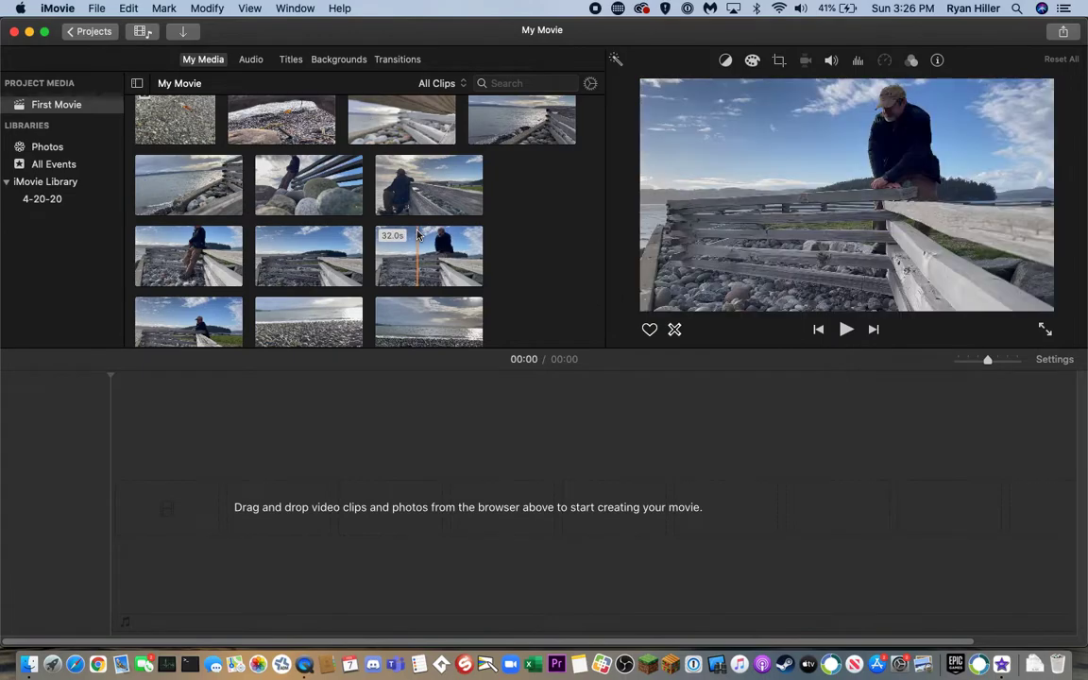
pyautogui.scroll(2, 419, 235)
pyautogui.scroll(2, 421, 238)
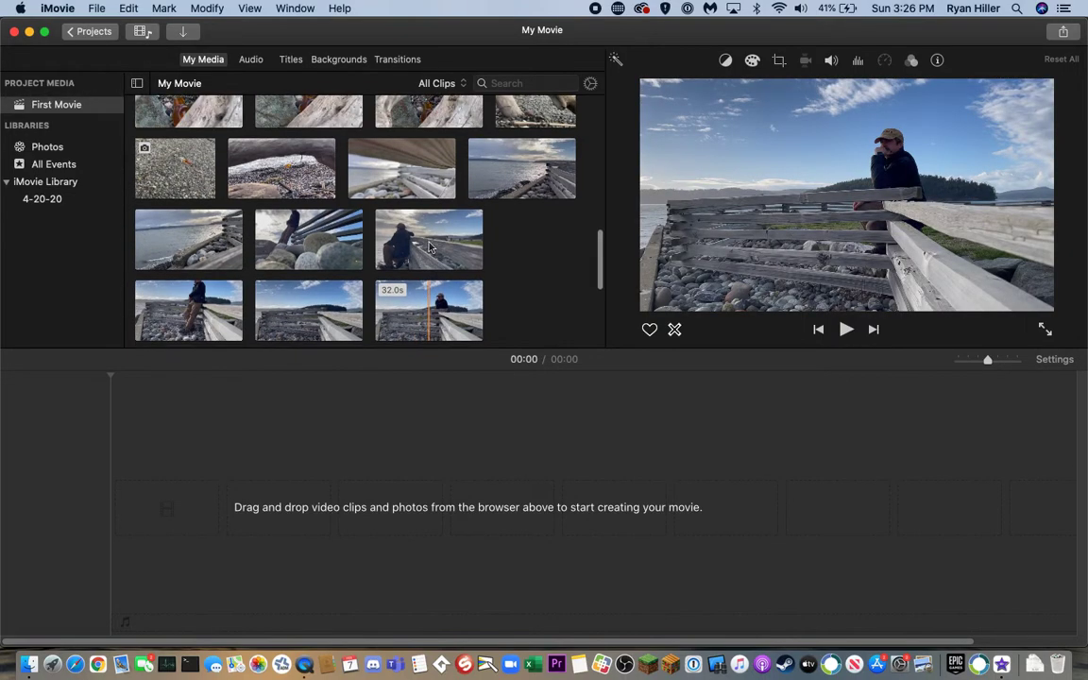
pyautogui.scroll(2, 425, 243)
pyautogui.scroll(2, 430, 247)
pyautogui.scroll(-1, 429, 248)
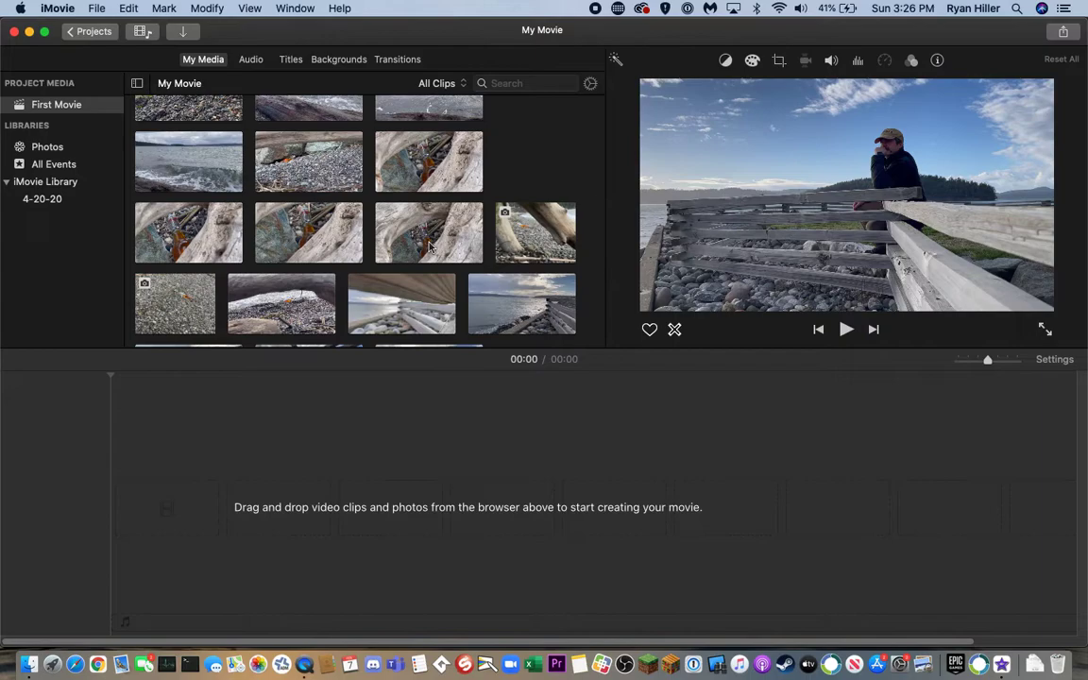
pyautogui.scroll(-3, 430, 247)
pyautogui.scroll(-1, 430, 247)
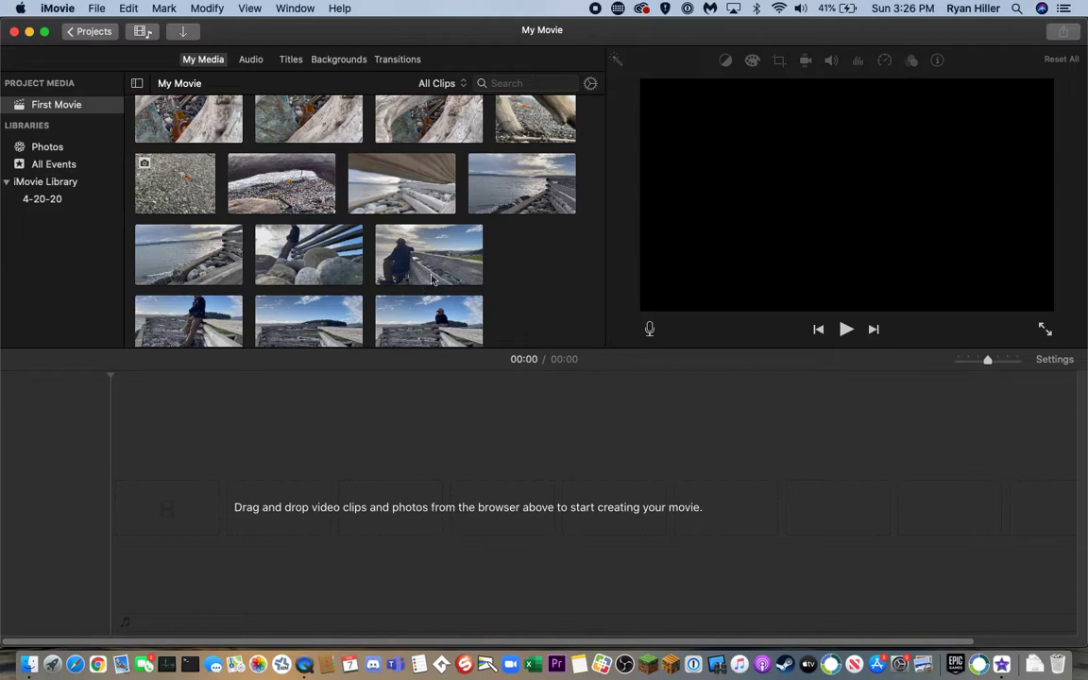
pyautogui.click(387, 260)
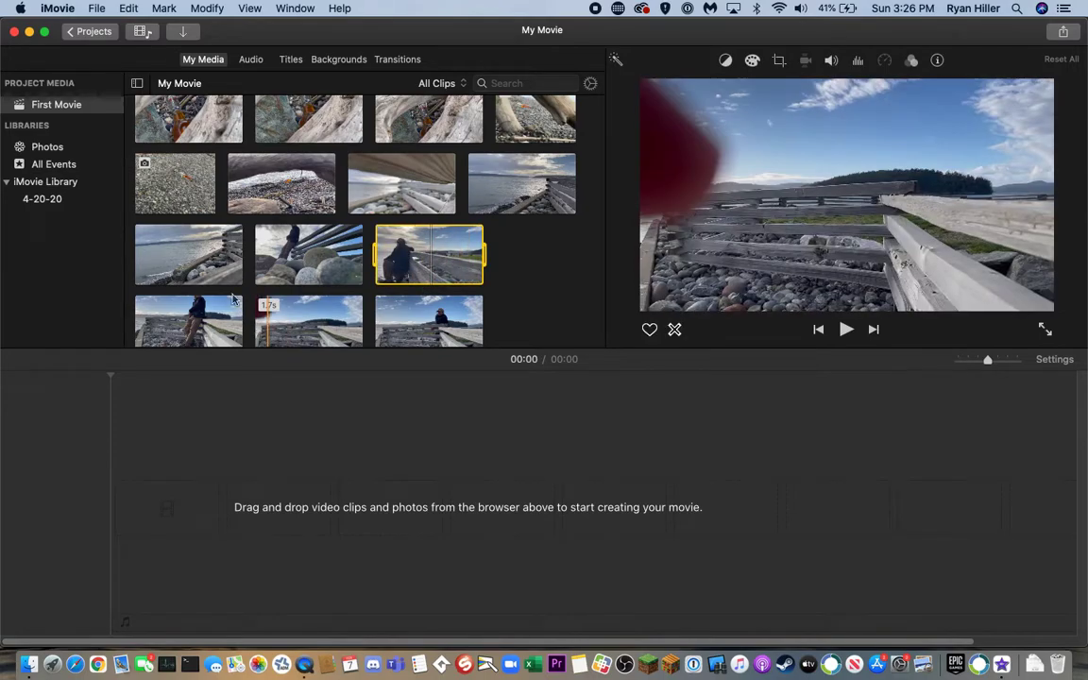
# Choose the 28.8-second log-fence clip and add it to the empty movie
pyautogui.scroll(-2, 198, 283)
pyautogui.click(215, 279)
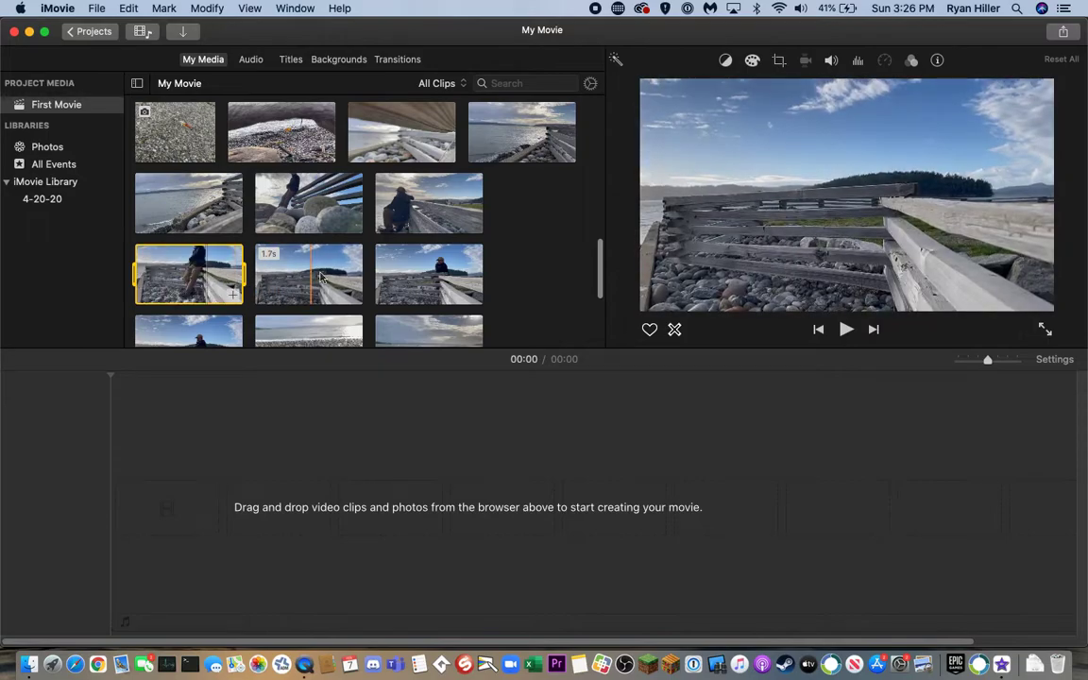
pyautogui.scroll(-2, 425, 274)
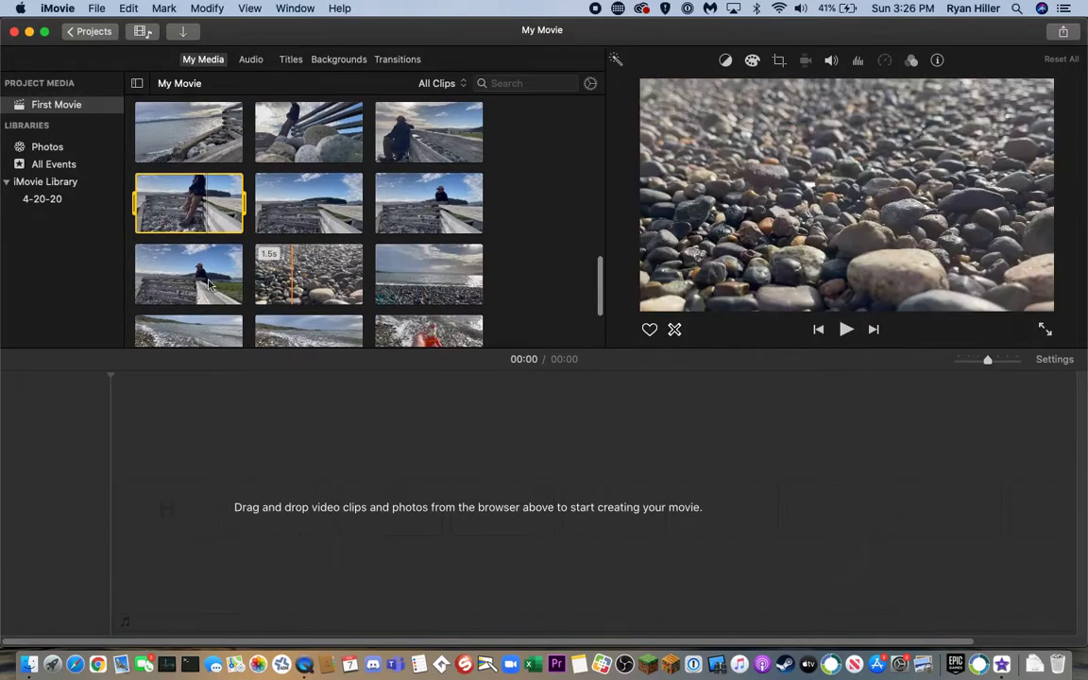
pyautogui.click(156, 283)
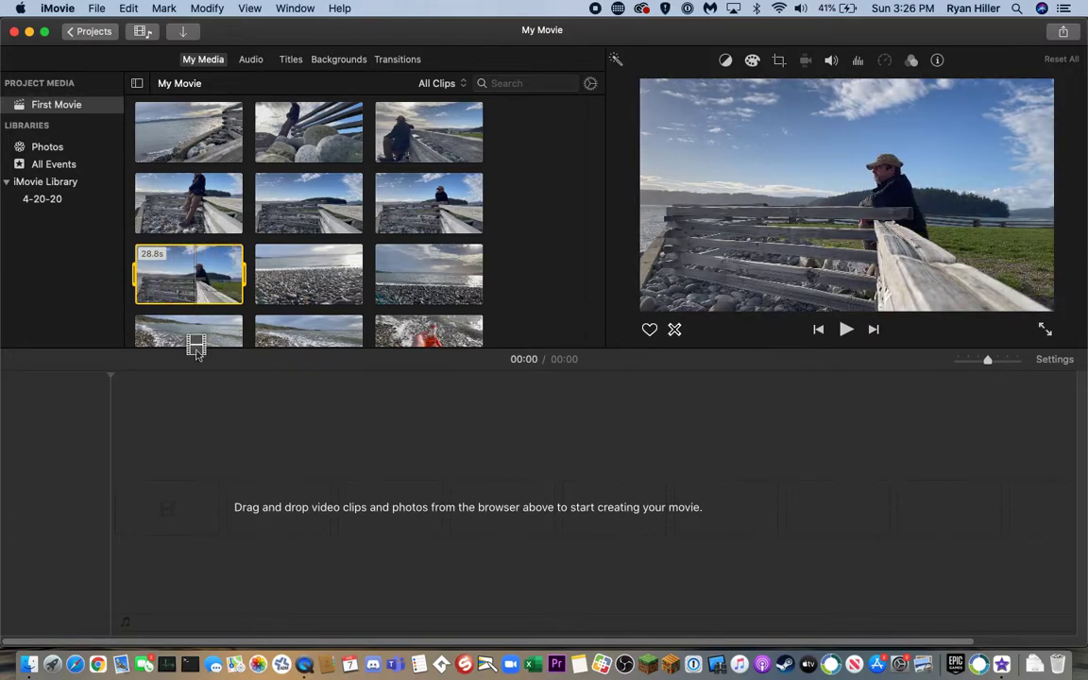
pyautogui.moveTo(195, 347); pyautogui.dragTo(363, 501)
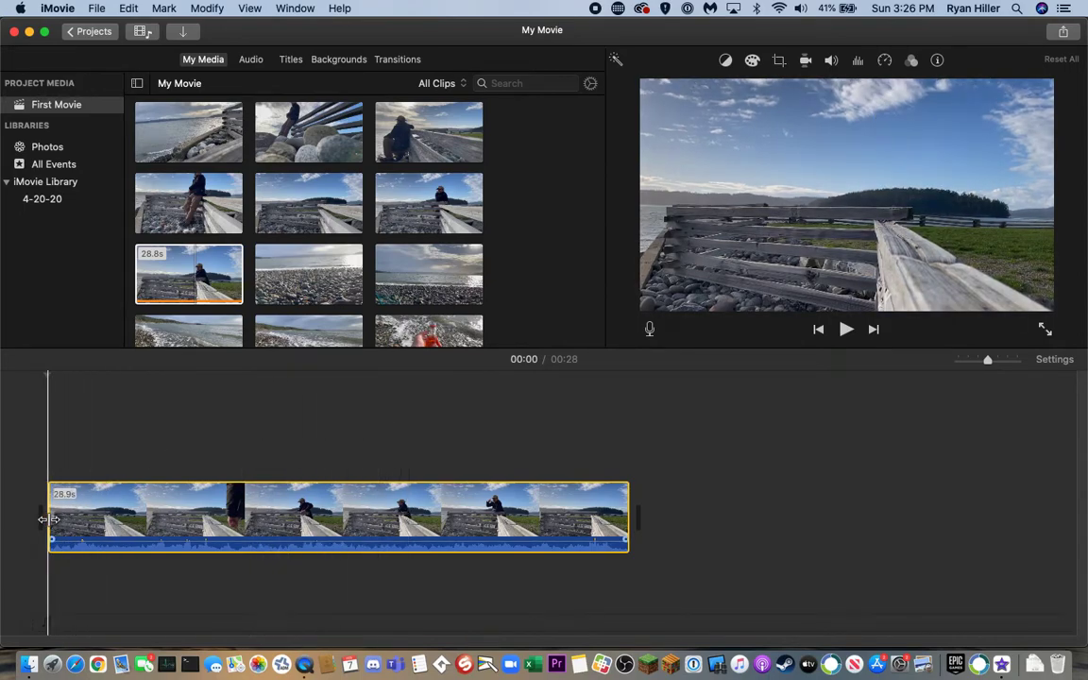
# Delete the fence clip from the timeline and add the 28.8-second clip again
pyautogui.press('Delete')
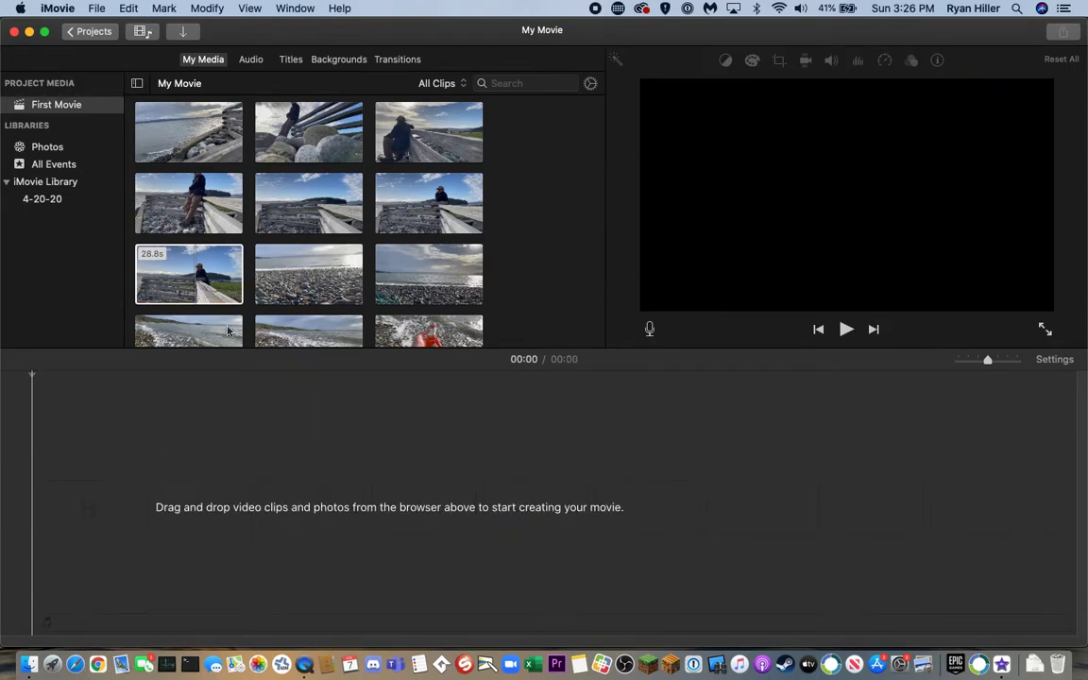
pyautogui.click(205, 269)
pyautogui.moveTo(206, 269); pyautogui.dragTo(73, 516)
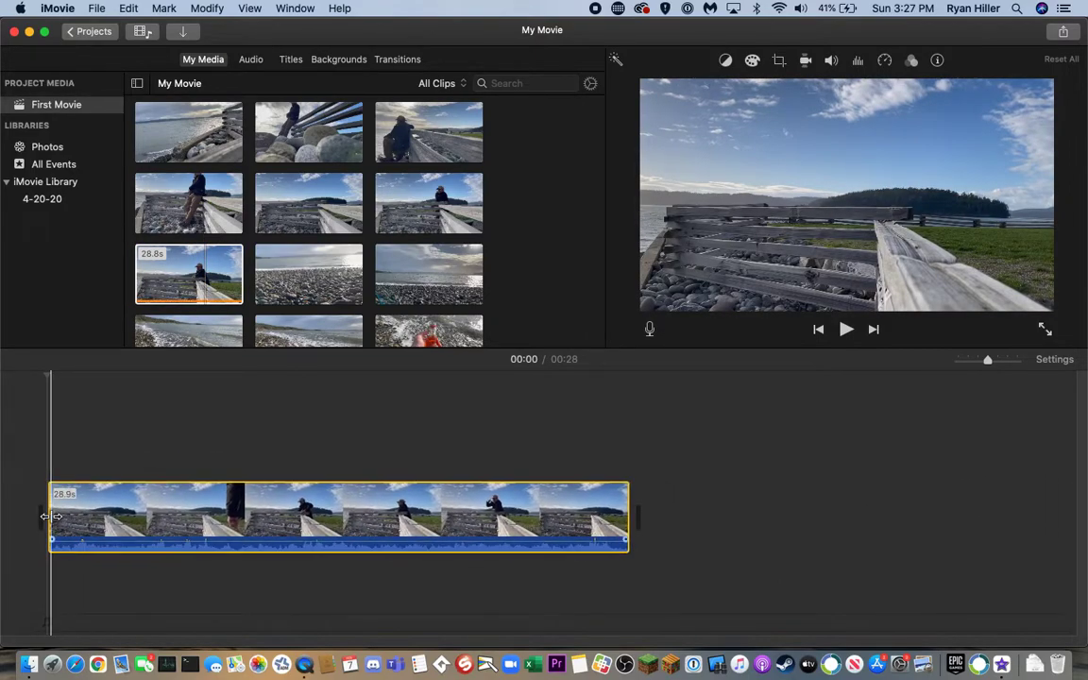
# Trim the fence clip's start and end so it runs 12.9 seconds
pyautogui.moveTo(47, 517)
pyautogui.mouseDown()
pyautogui.moveTo(372, 498)
pyautogui.moveTo(360, 496)
pyautogui.mouseUp()
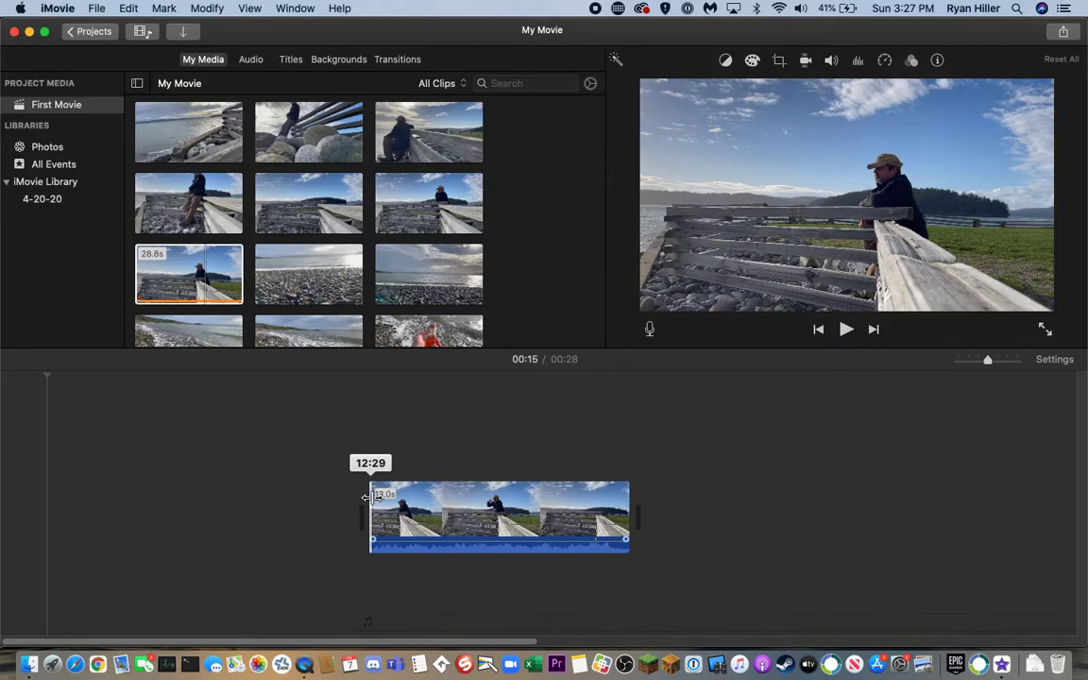
pyautogui.moveTo(379, 500)
pyautogui.mouseDown()
pyautogui.moveTo(427, 500)
pyautogui.moveTo(338, 512)
pyautogui.mouseUp()
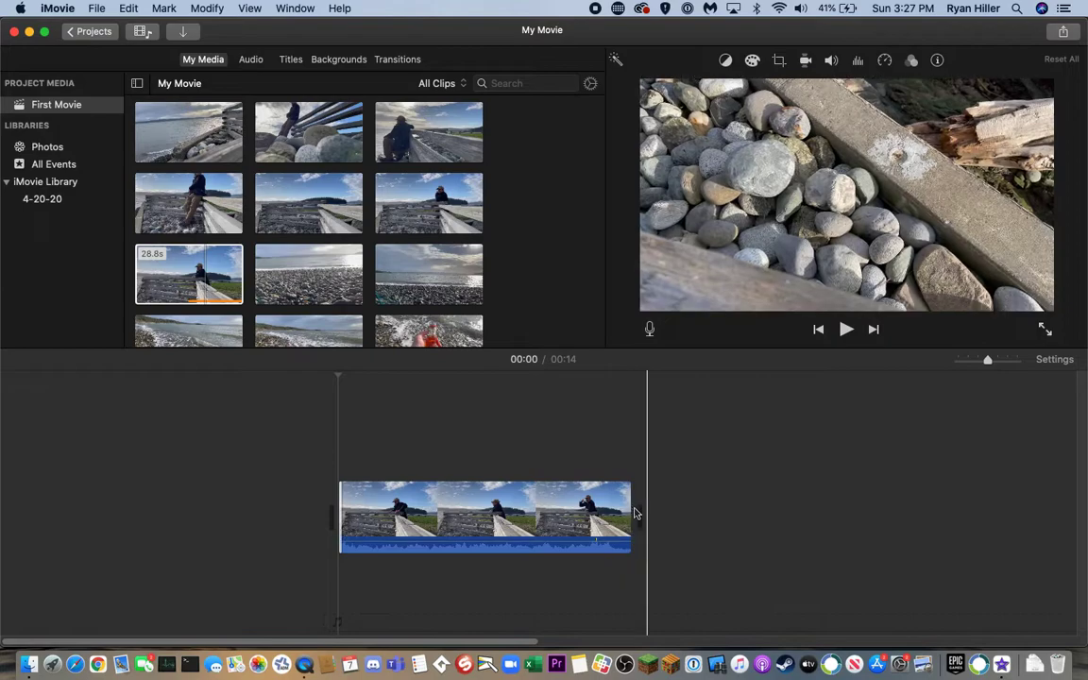
pyautogui.moveTo(630, 510); pyautogui.dragTo(597, 513)
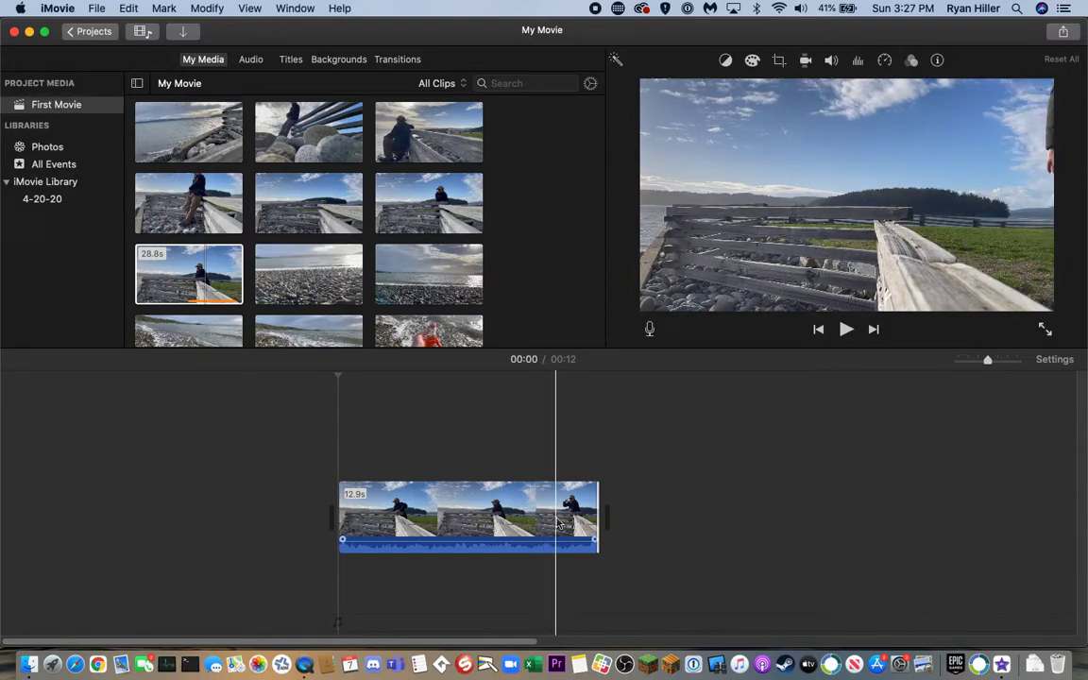
# Split the fence clip at the playhead and delete its 2.1-second tail piece
pyautogui.click(557, 524)
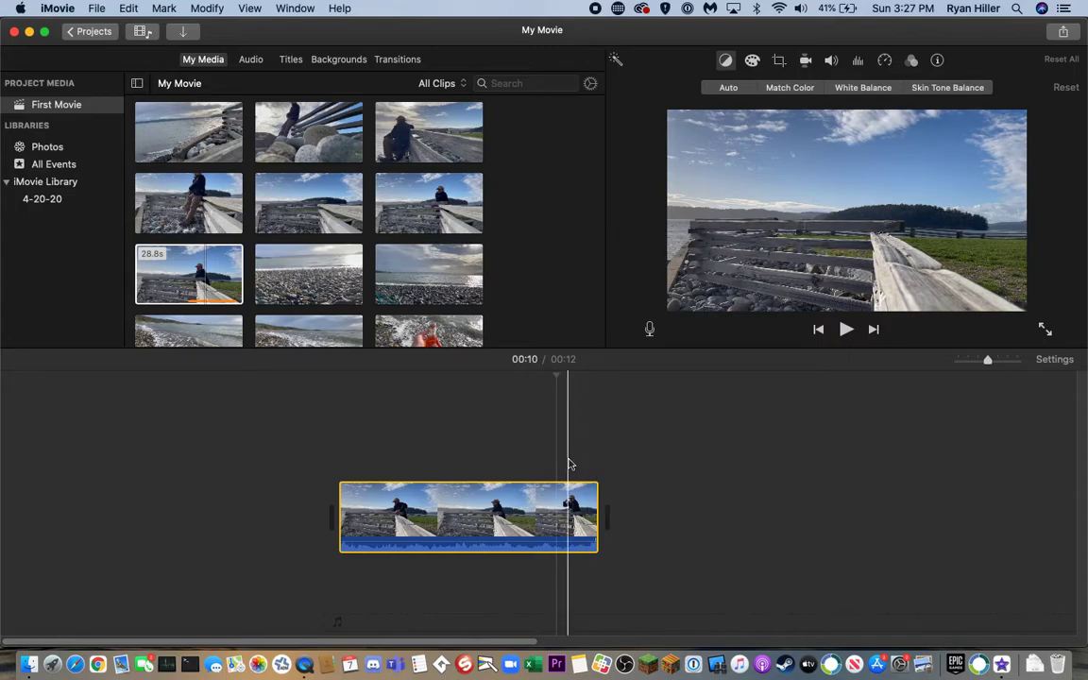
pyautogui.click(195, 8)
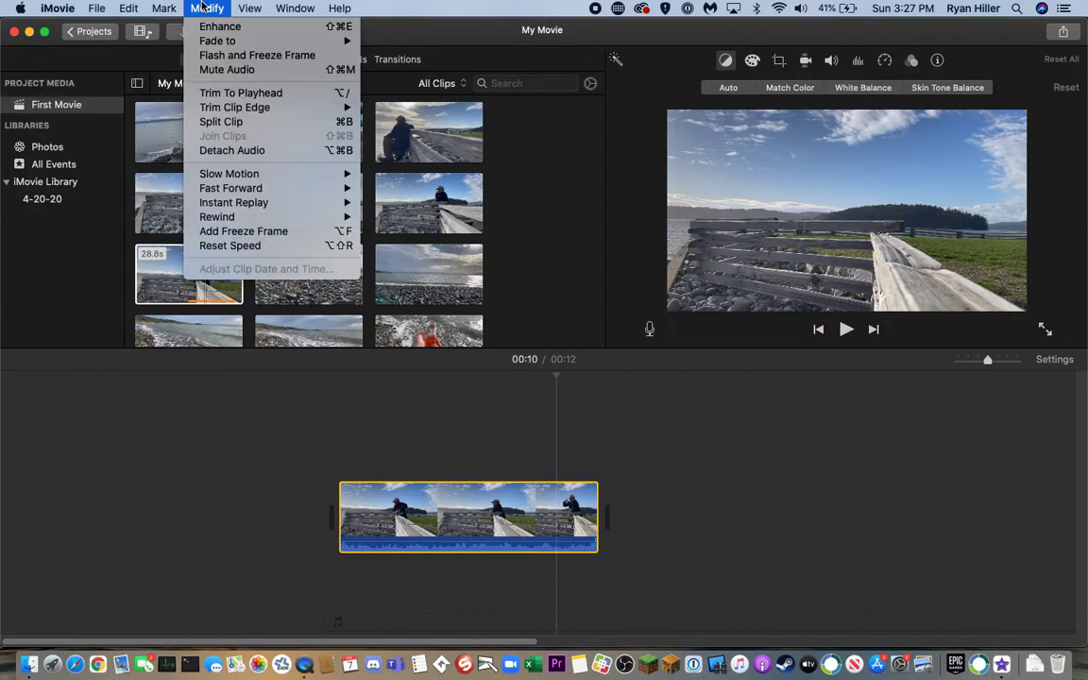
pyautogui.click(240, 122)
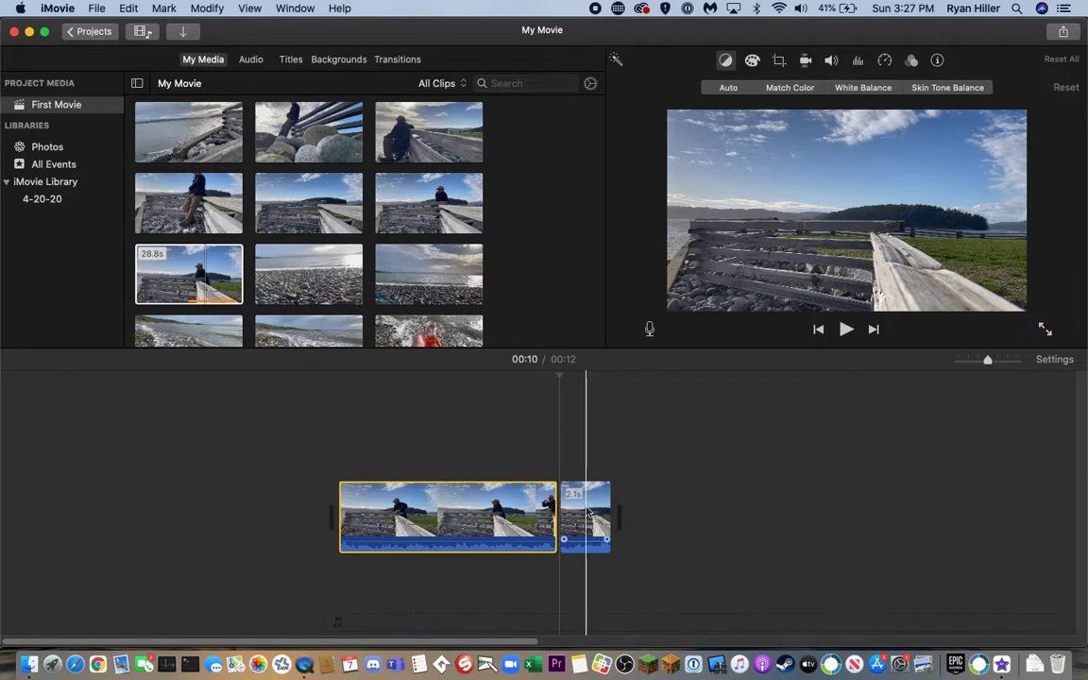
pyautogui.moveTo(589, 510); pyautogui.dragTo(592, 519)
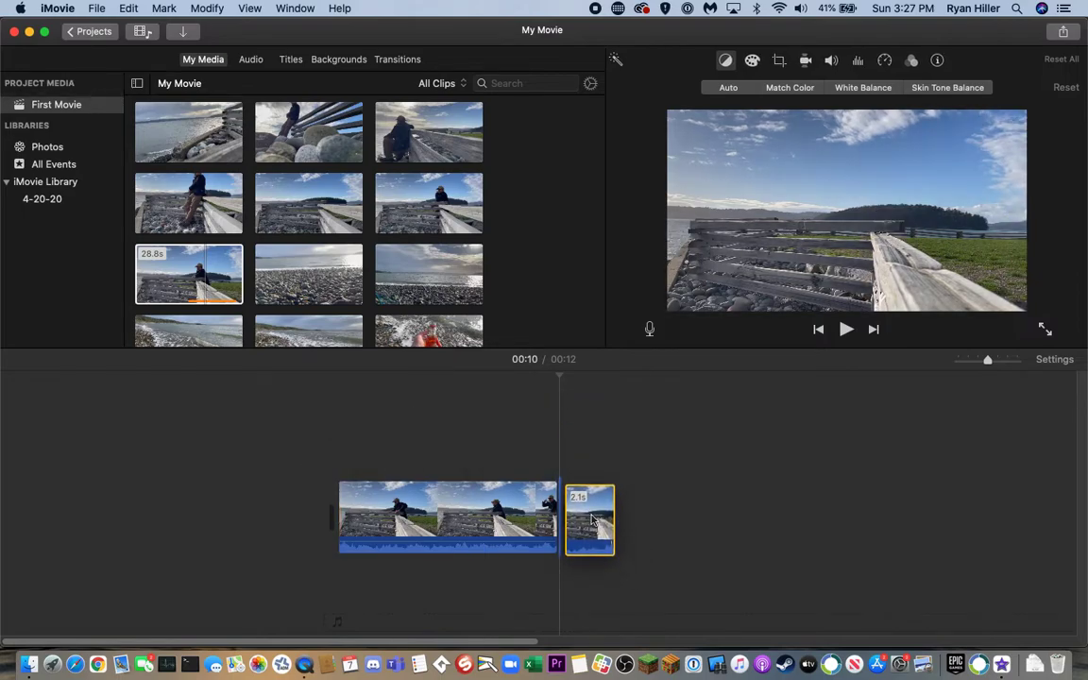
pyautogui.press('Delete')
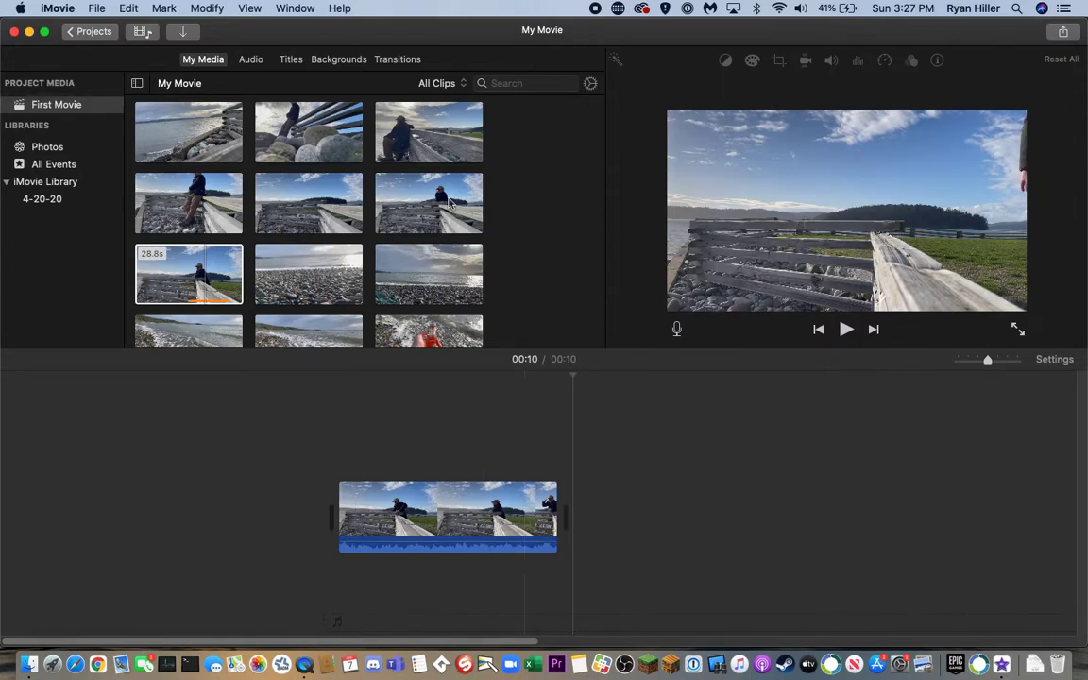
# Place the 28.1-second pebble beach clip after the boardwalk clip
pyautogui.click(321, 269)
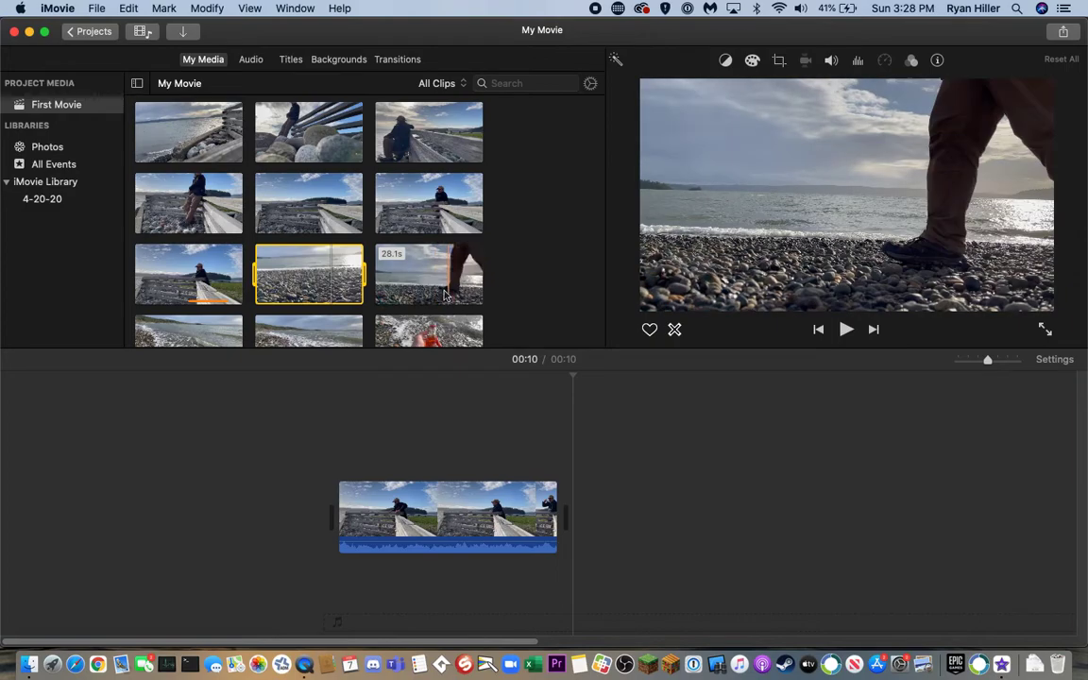
pyautogui.click(486, 434)
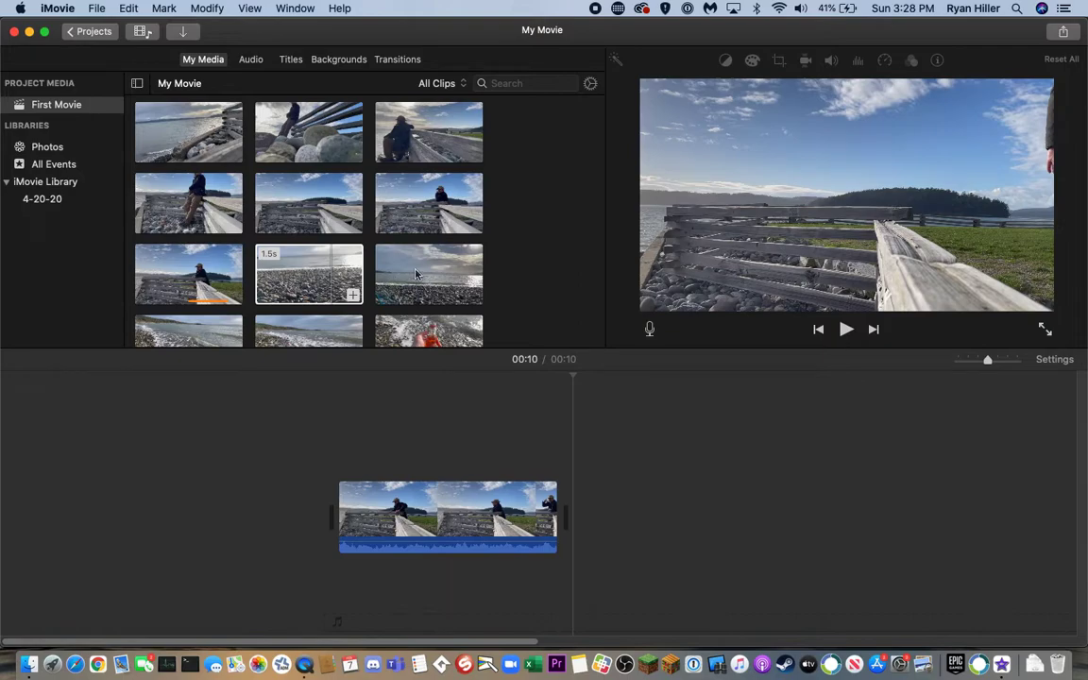
pyautogui.moveTo(377, 253)
pyautogui.mouseDown()
pyautogui.moveTo(605, 449)
pyautogui.moveTo(567, 514)
pyautogui.mouseUp()
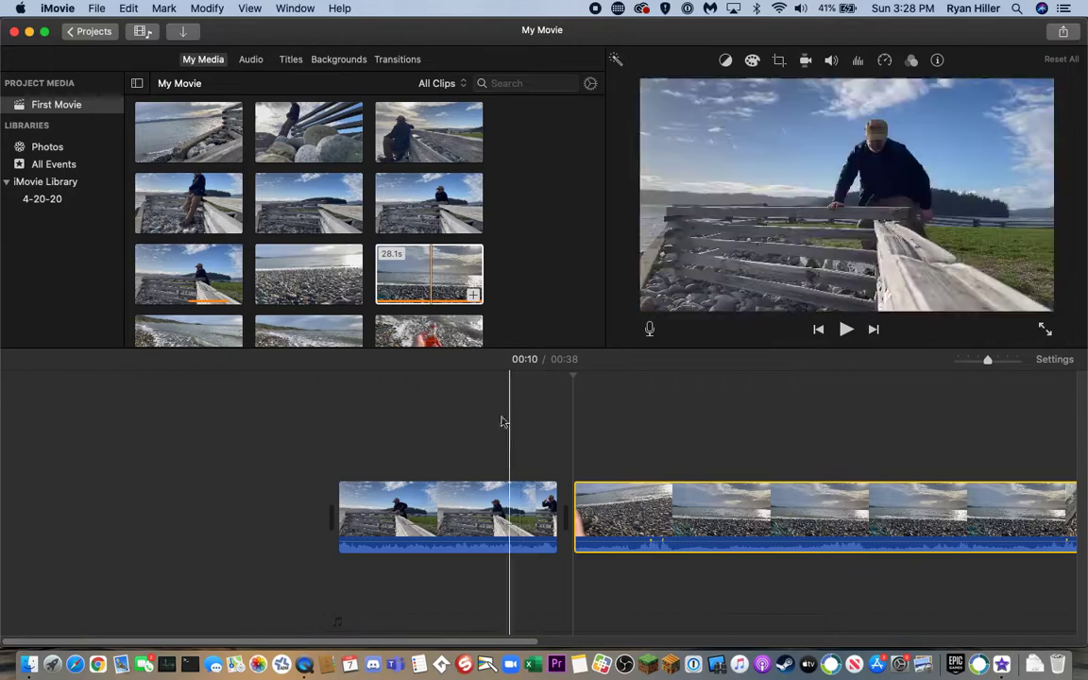
# Append the bottle-on-pebbles clip to the end of the movie
pyautogui.scroll(-3, 392, 273)
pyautogui.scroll(-3, 392, 286)
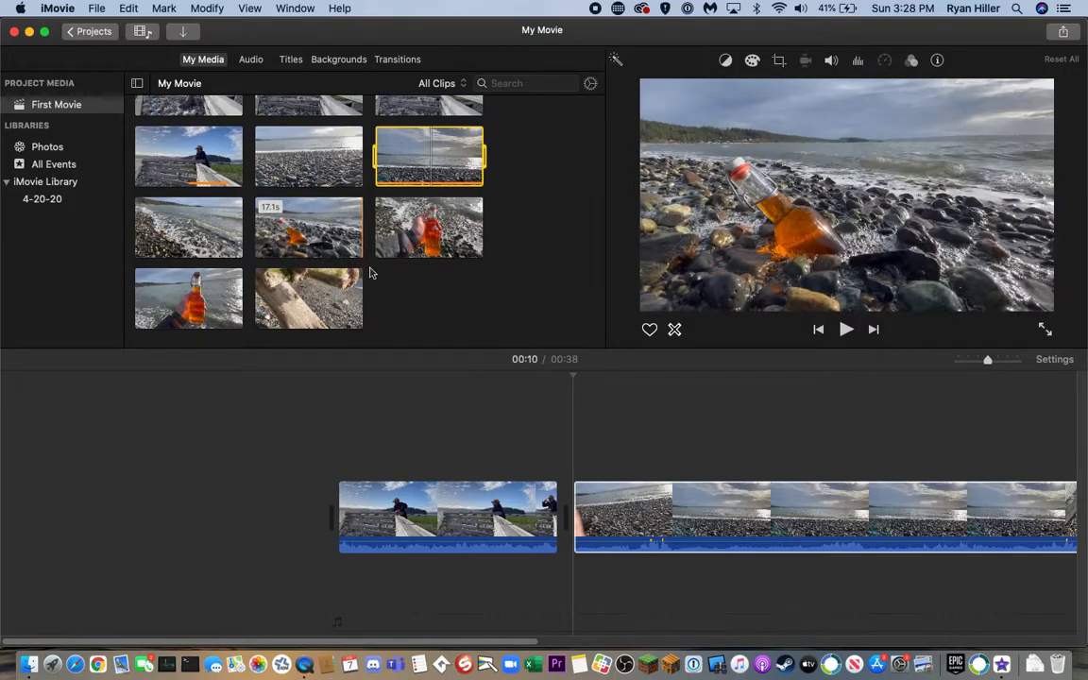
pyautogui.click(643, 486)
pyautogui.hscroll(5, 643, 459)
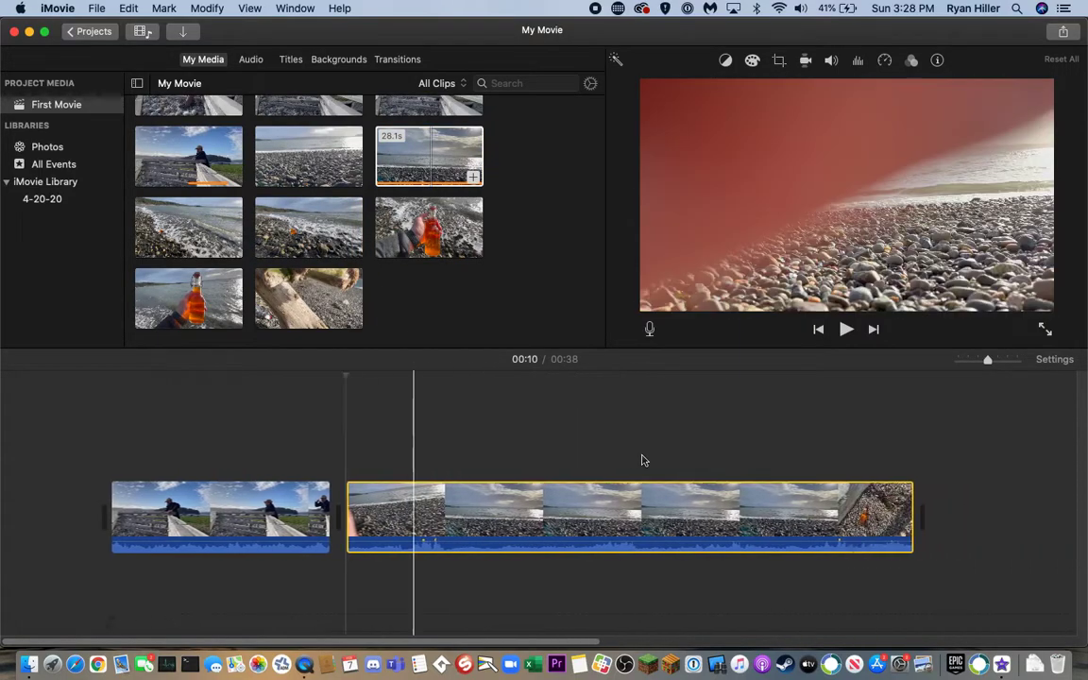
pyautogui.moveTo(290, 233); pyautogui.dragTo(916, 481)
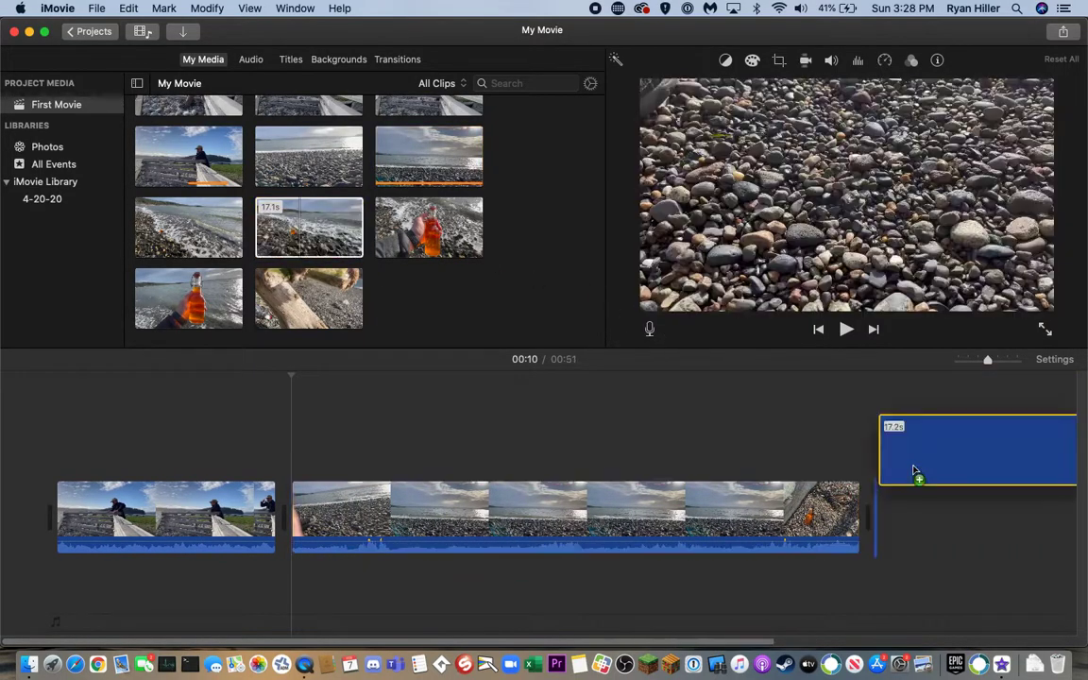
# Append the hand-held bottle and driftwood bottle clips, bringing the movie to 1:33
pyautogui.hscroll(3, 841, 456)
pyautogui.hscroll(7, 840, 456)
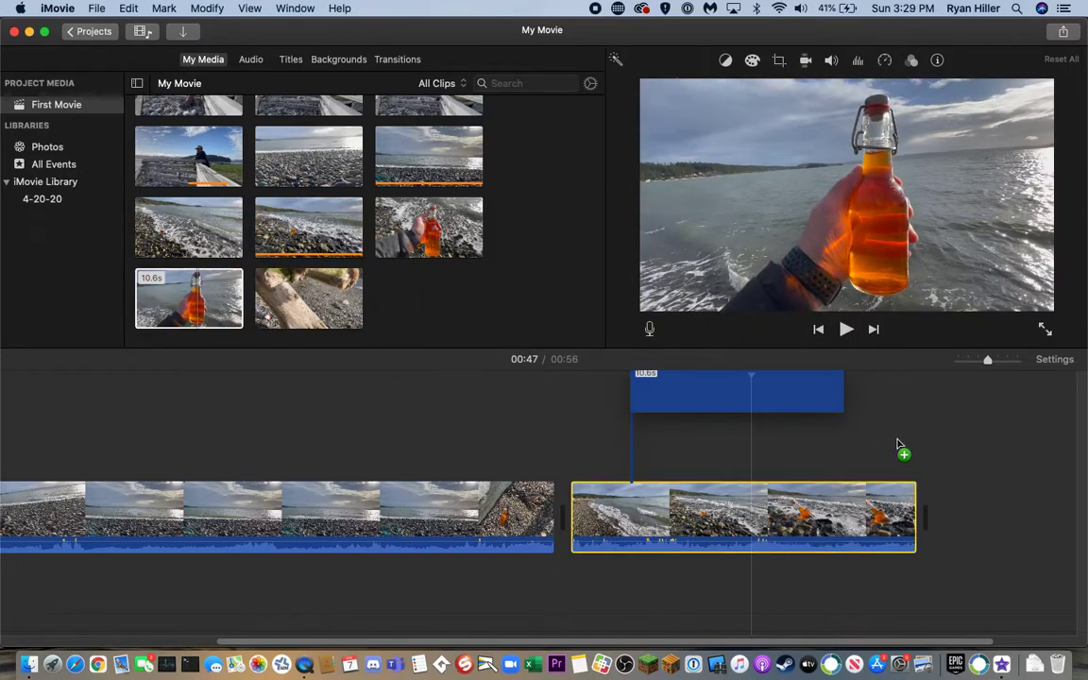
pyautogui.moveTo(763, 338); pyautogui.dragTo(925, 515)
pyautogui.hscroll(5, 835, 459)
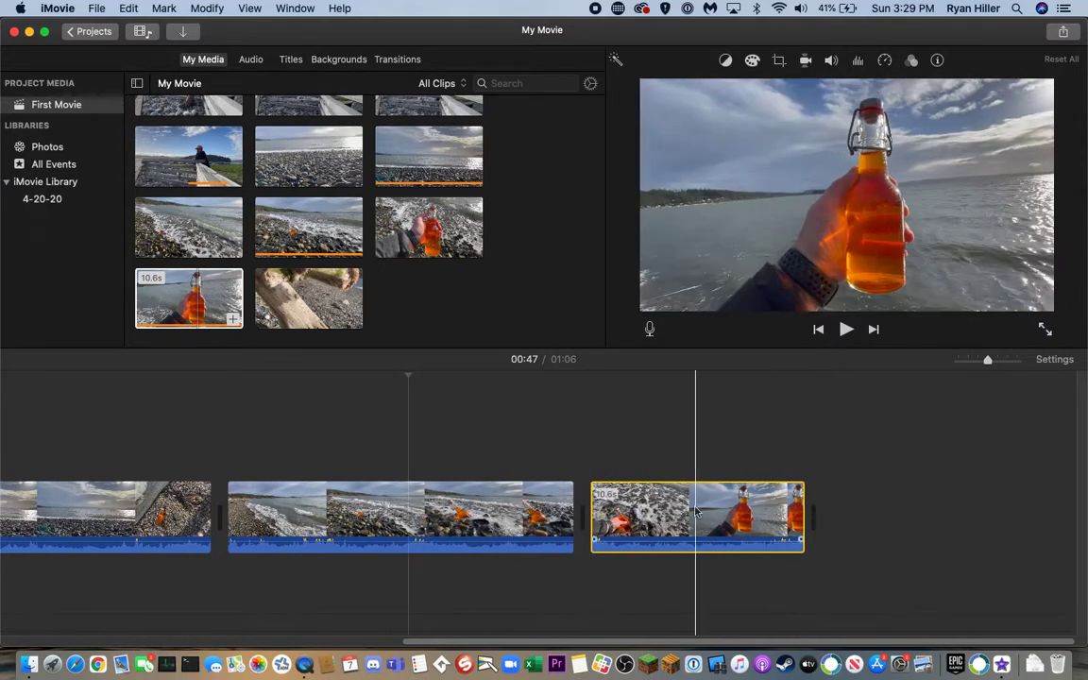
pyautogui.moveTo(294, 300); pyautogui.dragTo(852, 519)
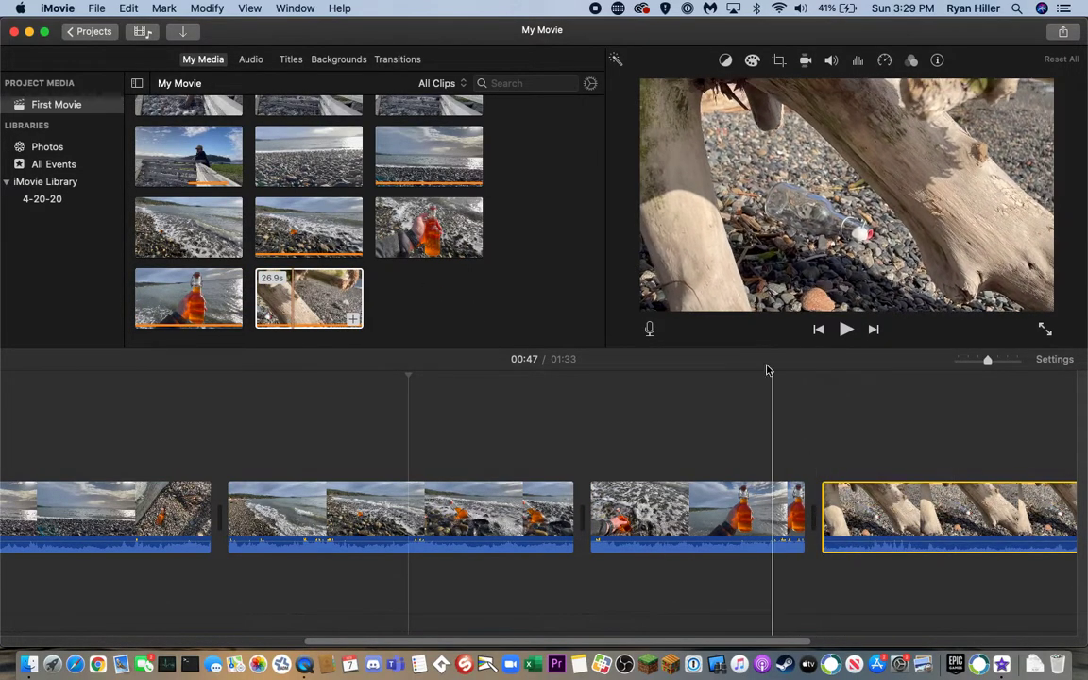
pyautogui.click(889, 518)
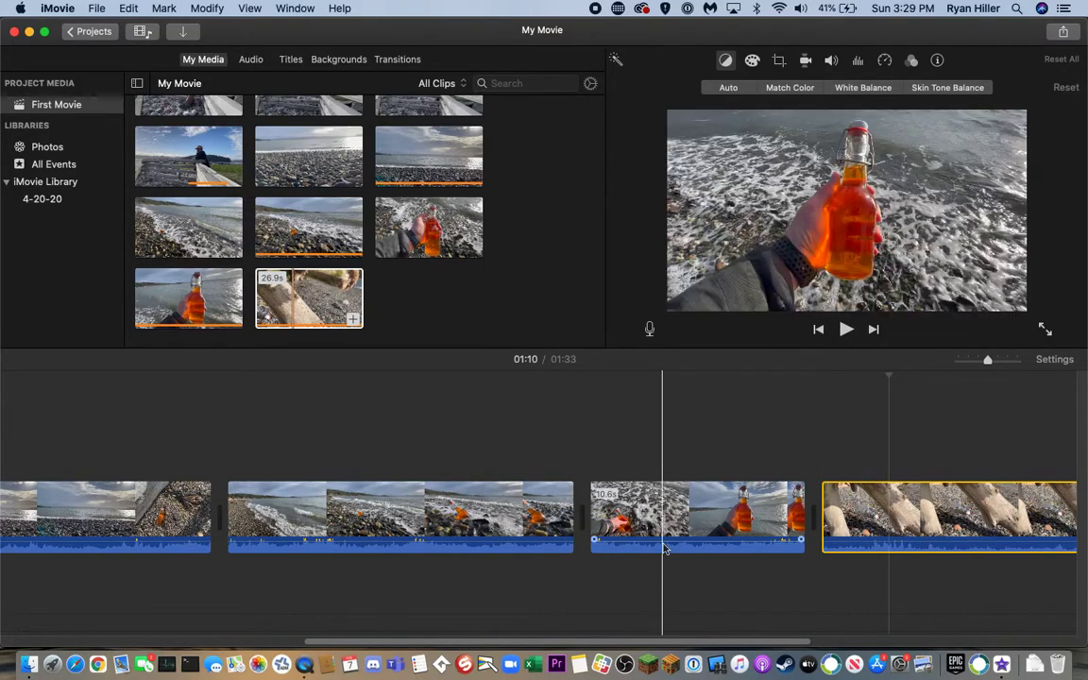
pyautogui.hscroll(-2, 5, 525)
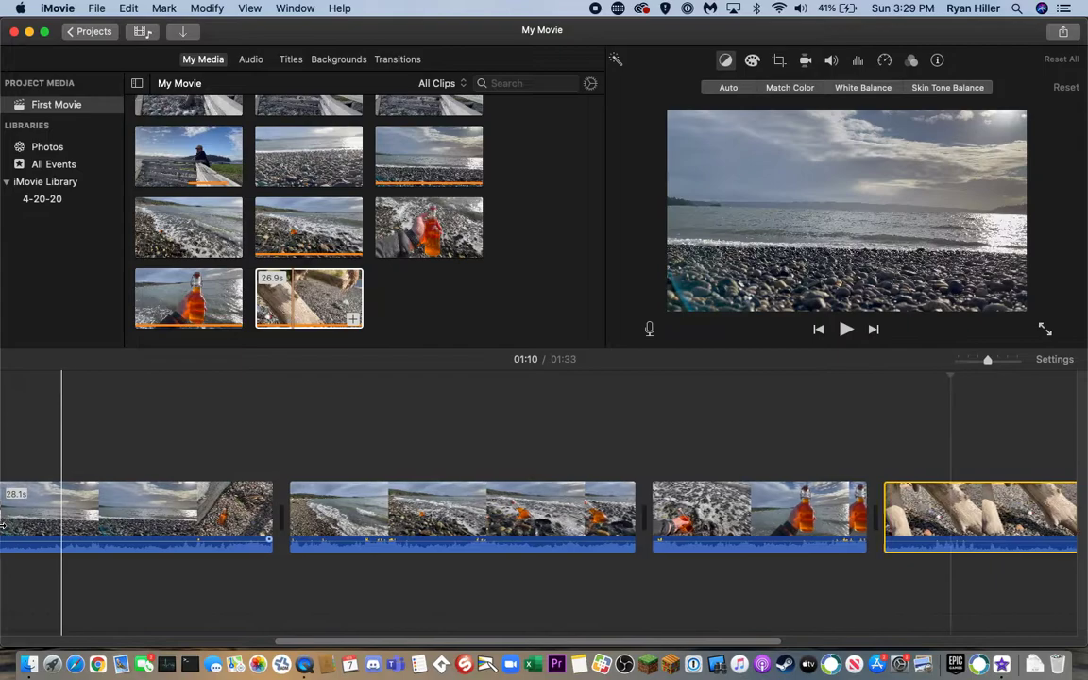
pyautogui.hscroll(-3, 5, 525)
pyautogui.hscroll(-4, 57, 529)
pyautogui.hscroll(-3, 147, 538)
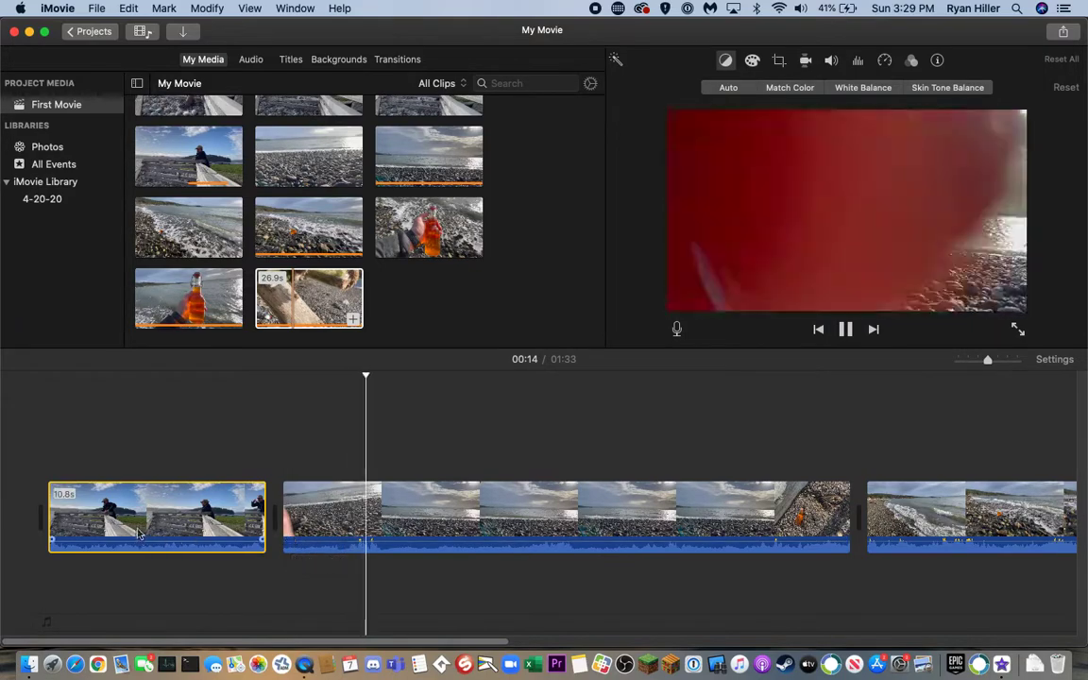
# Trim both ends of the long pebble beach clip down to 2.5 seconds
pyautogui.click(363, 503)
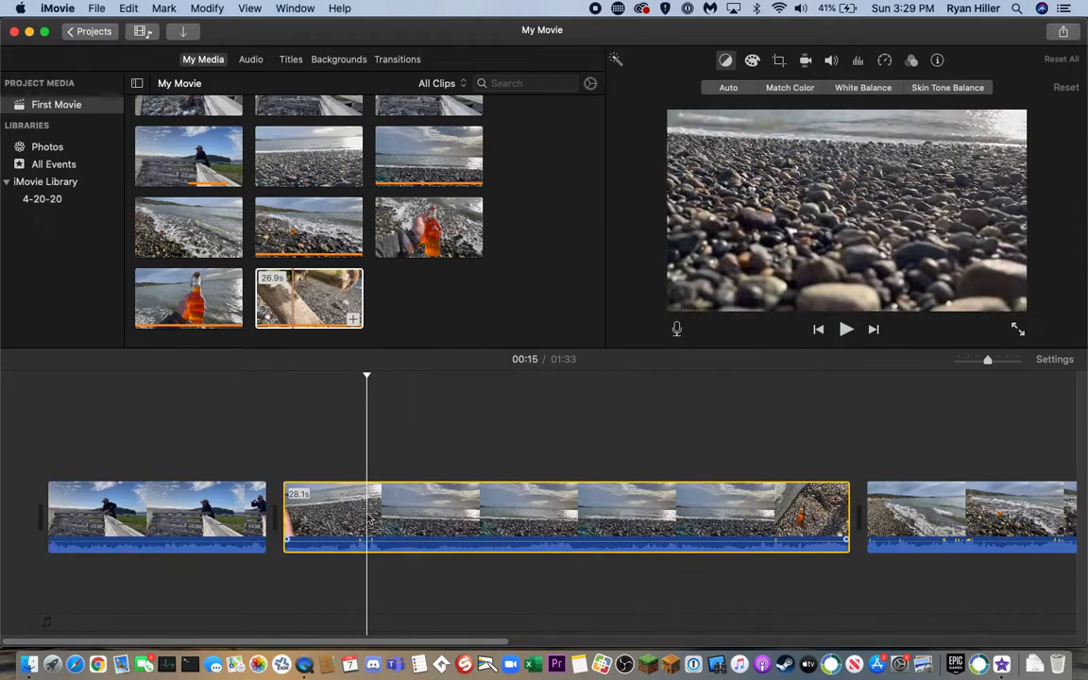
pyautogui.moveTo(284, 518)
pyautogui.mouseDown()
pyautogui.moveTo(709, 531)
pyautogui.moveTo(648, 528)
pyautogui.mouseUp()
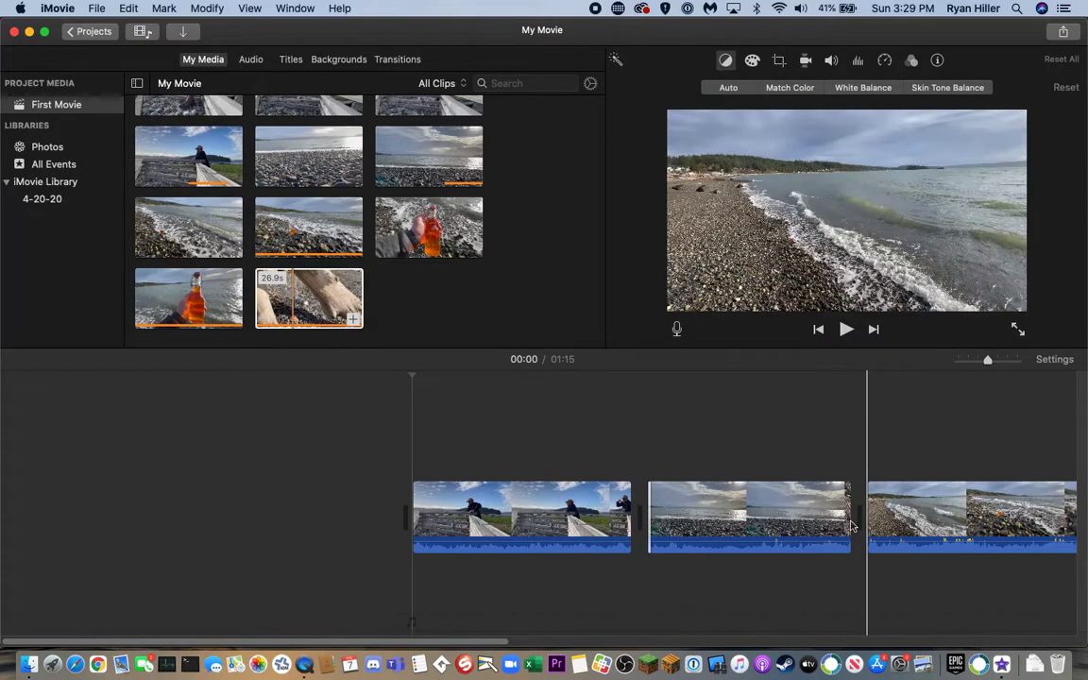
pyautogui.moveTo(850, 528); pyautogui.dragTo(675, 534)
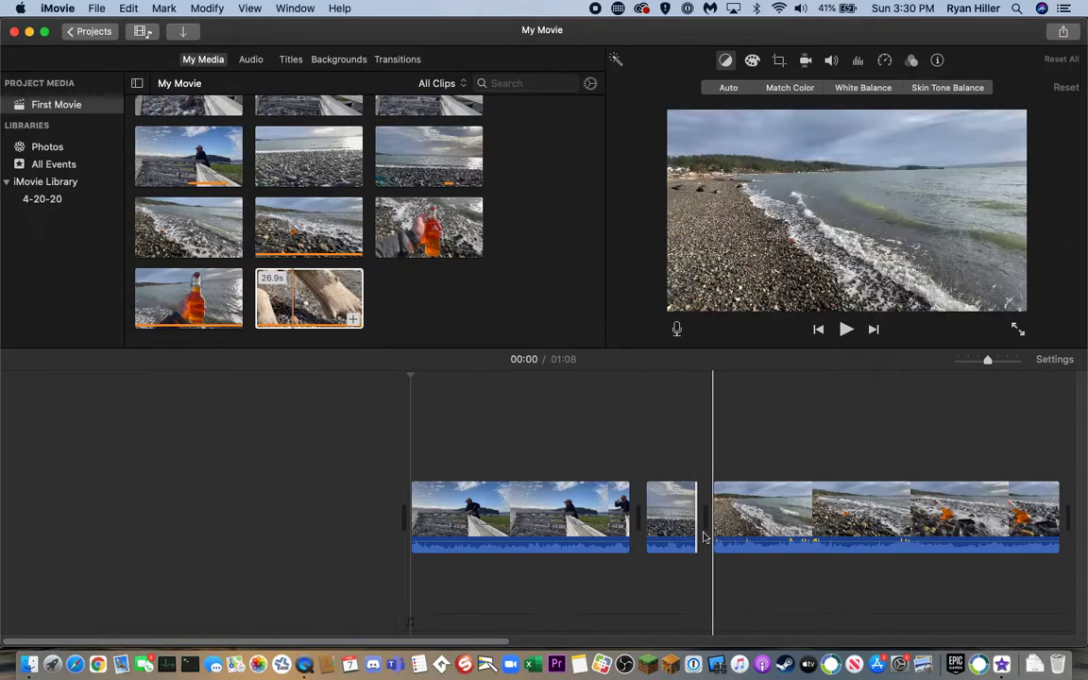
# Select the 2.5-second beach clip and check the Modify menu without changes
pyautogui.click(672, 539)
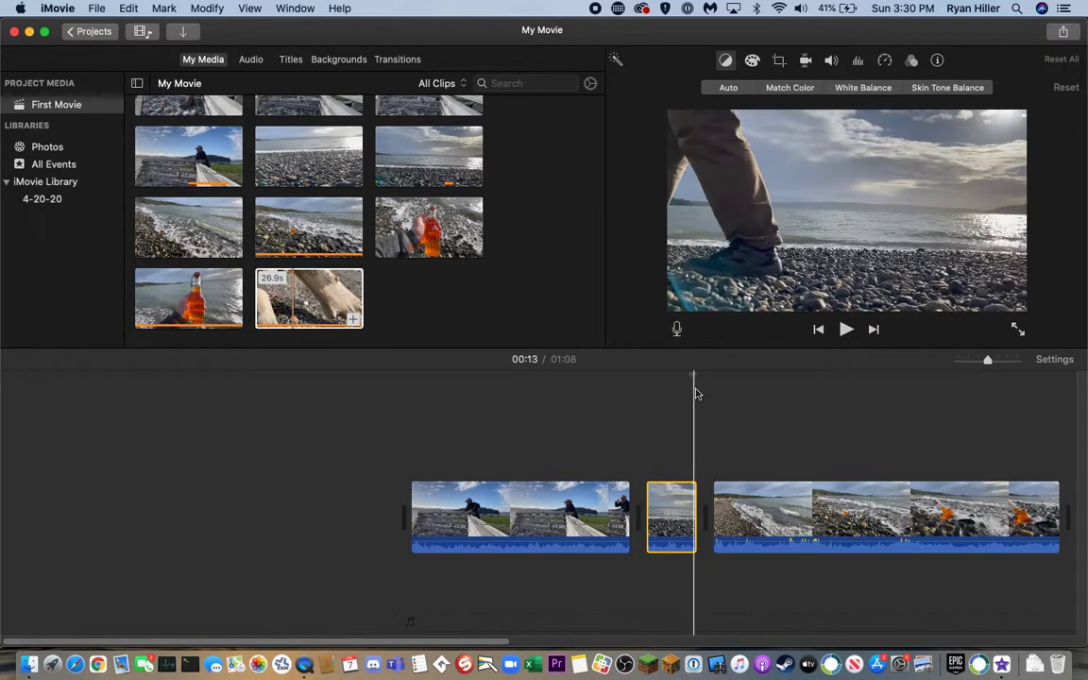
pyautogui.click(217, 8)
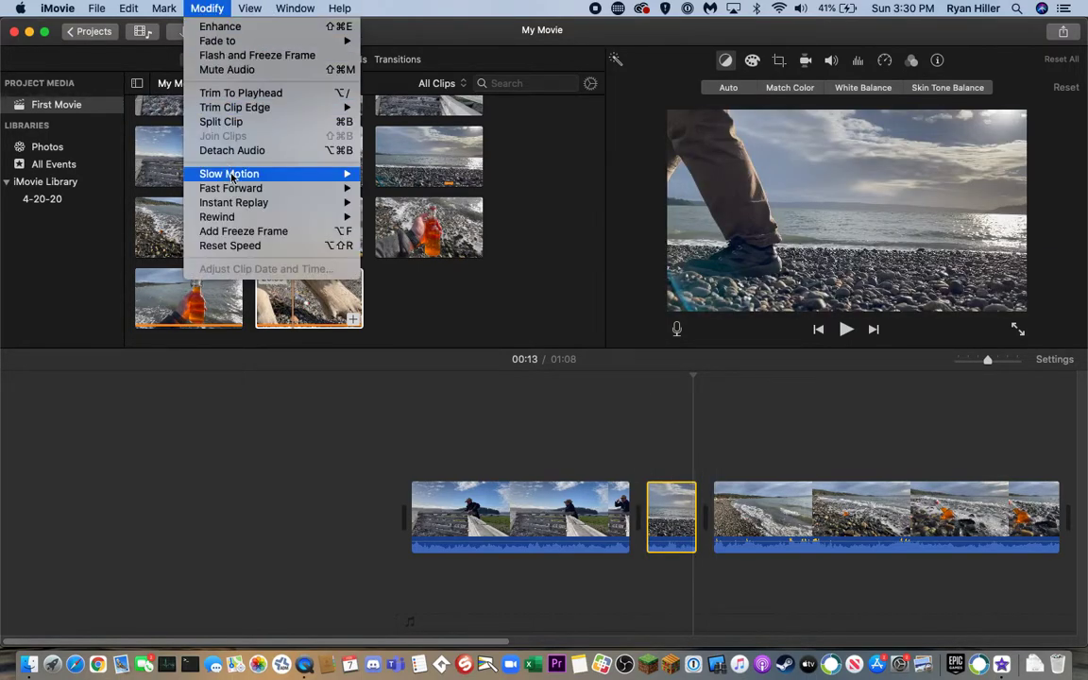
pyautogui.click(522, 394)
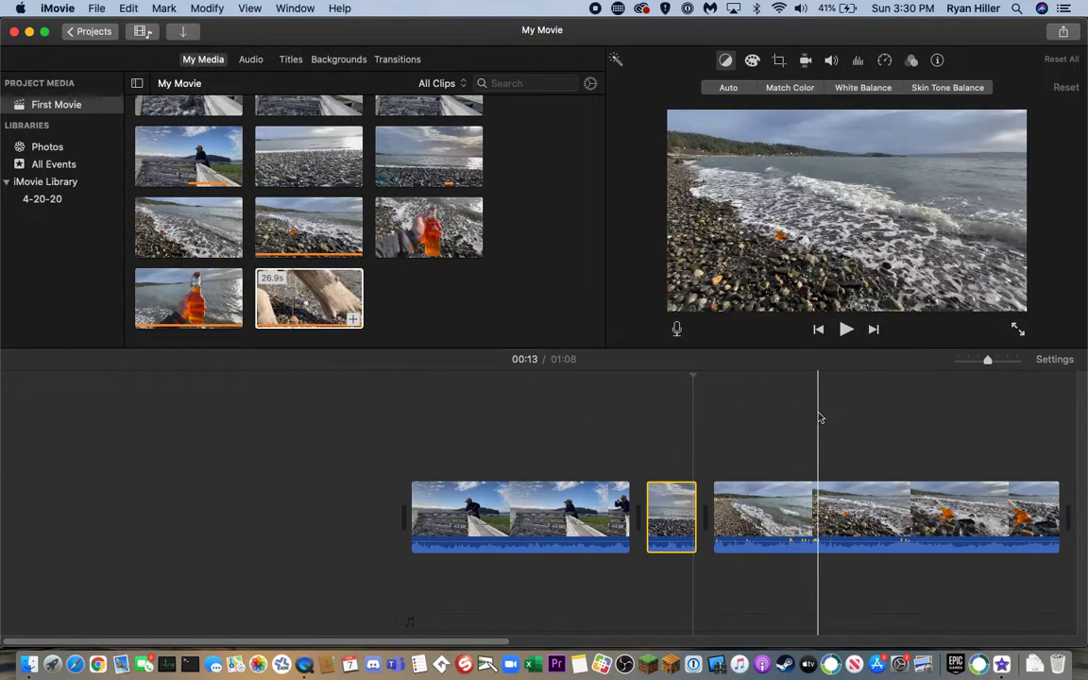